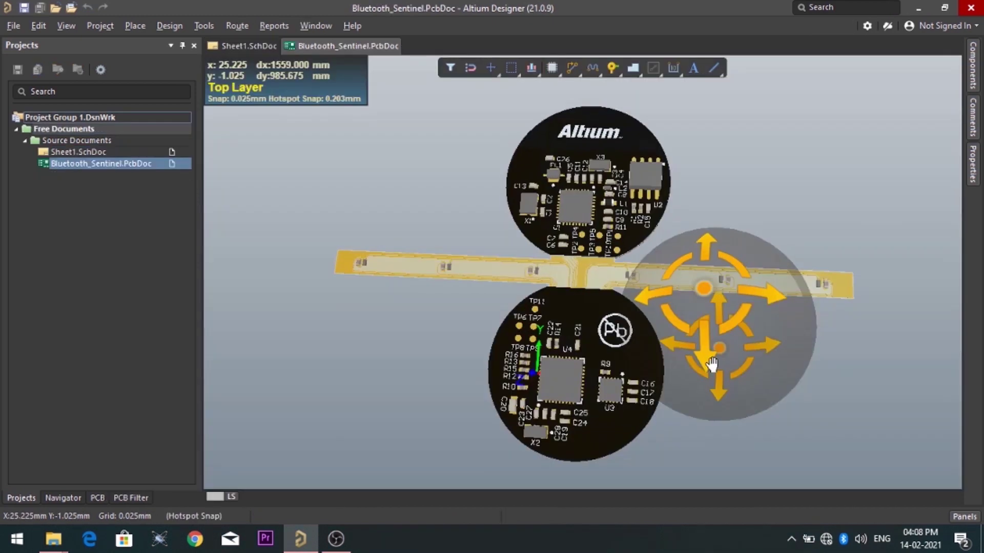
- Orbit the Bluetooth_Sentinel board in the 3D view to a slightly different angle
drag(738, 393, 699, 398)
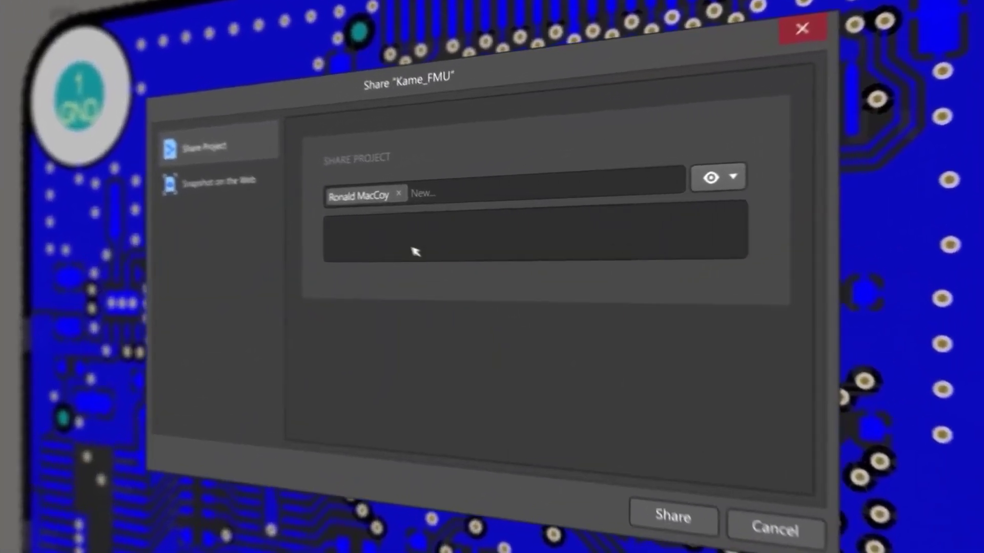
- Share Kame_FMU with a message and post a comment asking to update outdated 3D-model components
click(416, 252)
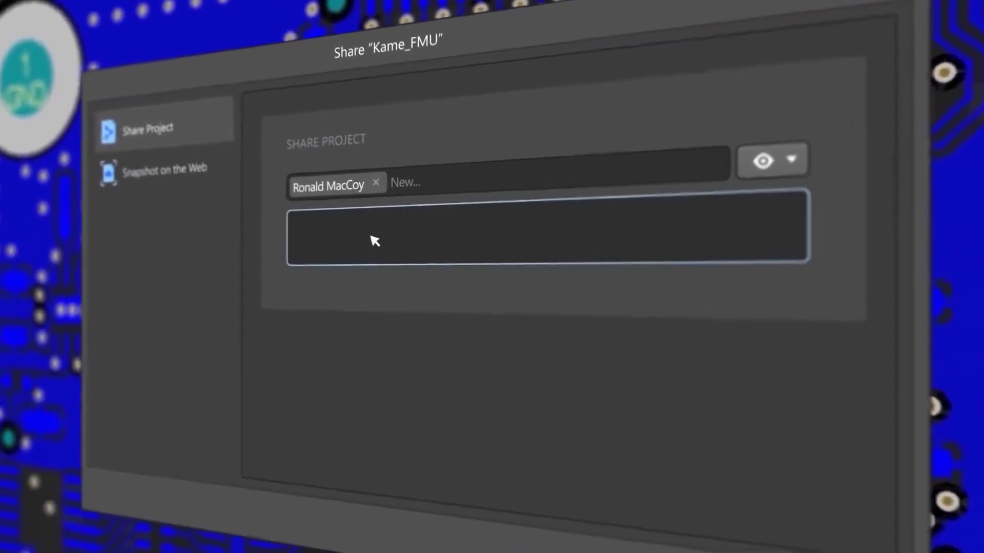
text(Could you check these changes?)
click(653, 484)
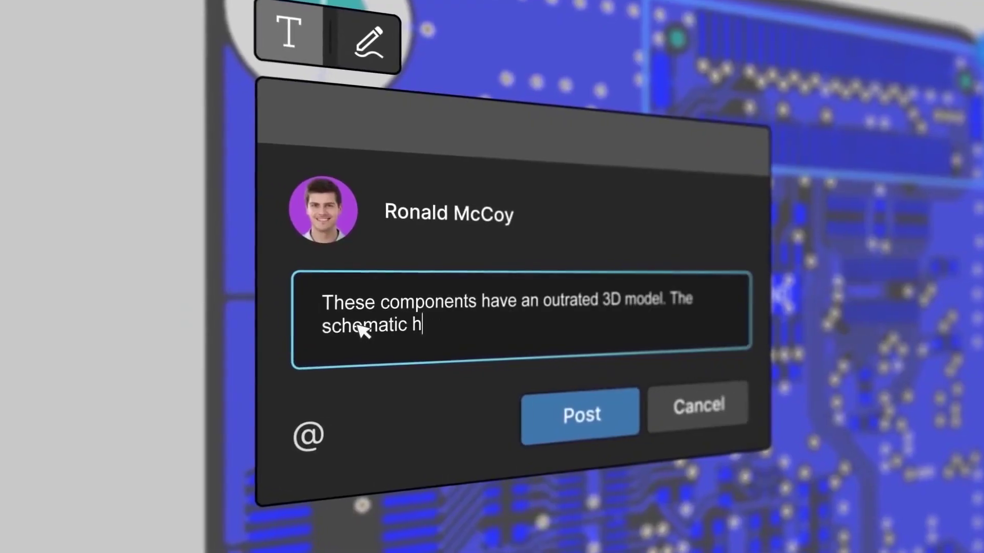
text(as changed, so update them to the new revision on the PCB.)
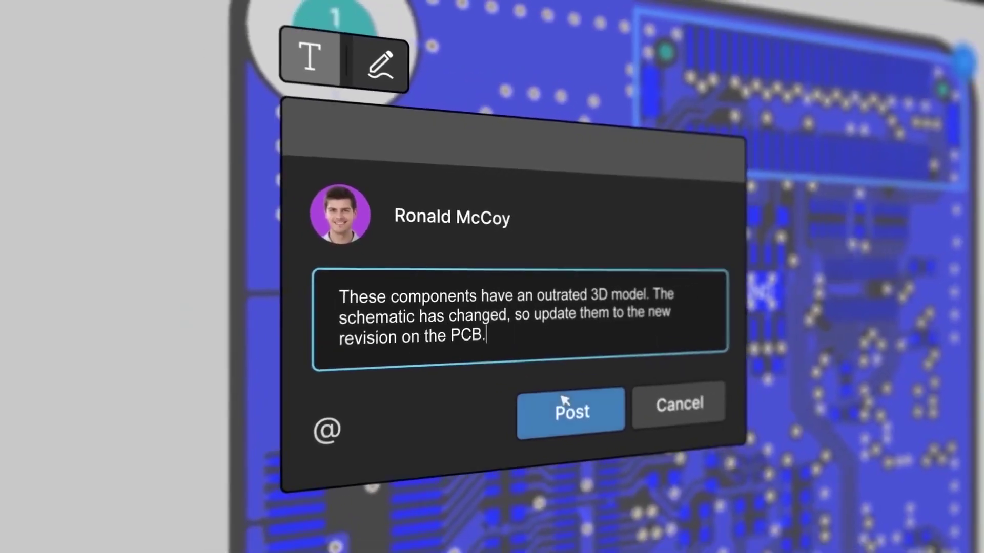
click(580, 428)
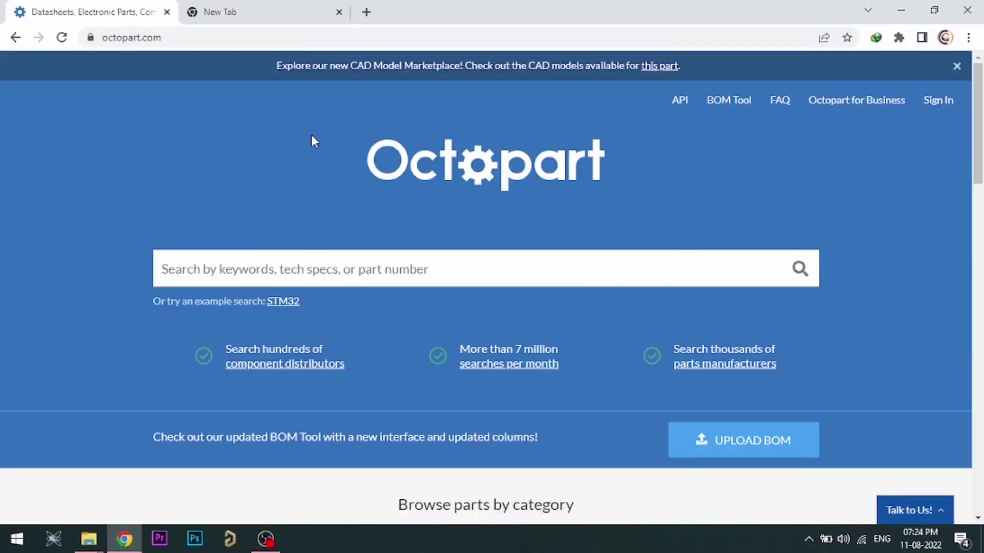
scroll(254, 416, down, 3)
scroll(478, 183, down, 3)
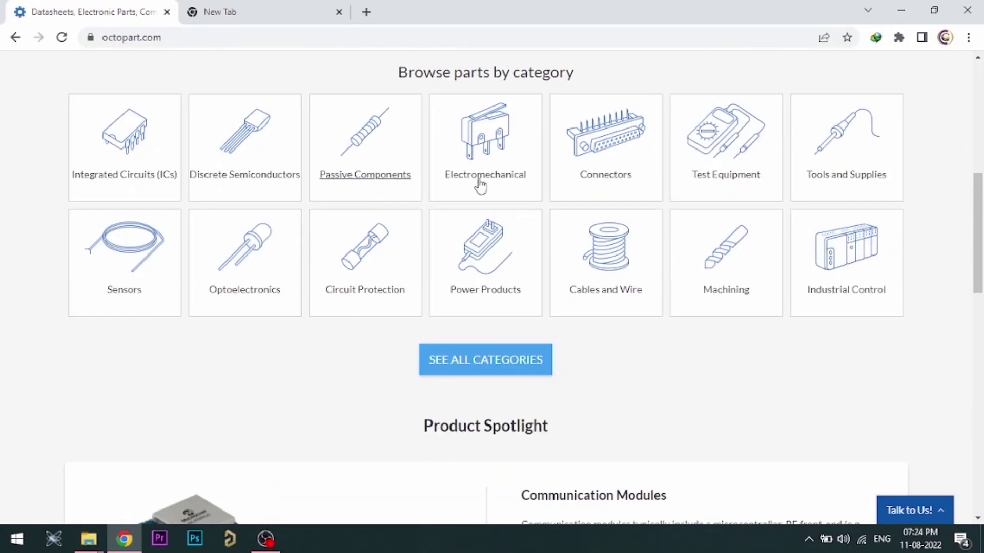
scroll(436, 254, up, 3)
scroll(397, 285, up, 2)
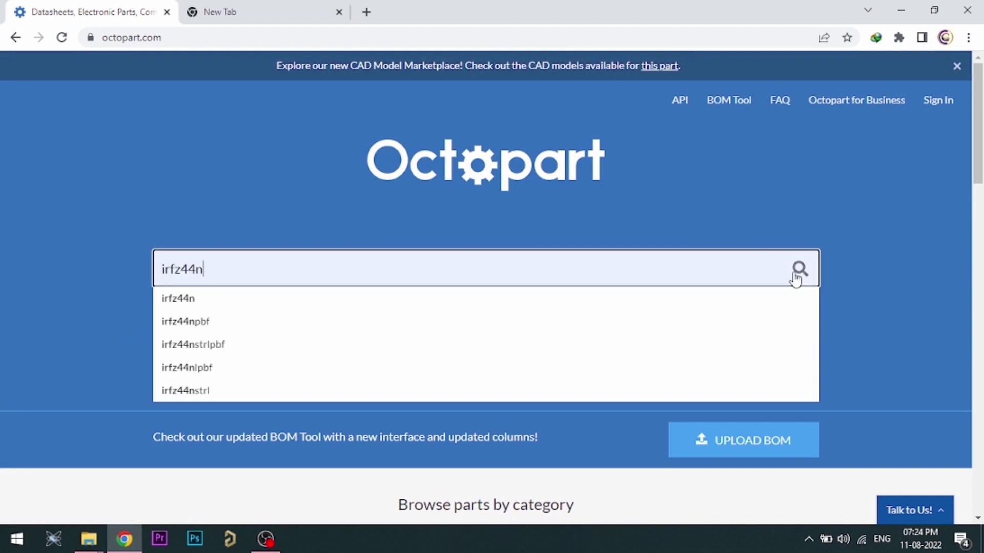
- Search Octopart for irfz44n, open the IRFZ44NPBF datasheet, then show its CAD Models section
click(800, 271)
scroll(266, 395, down, 2)
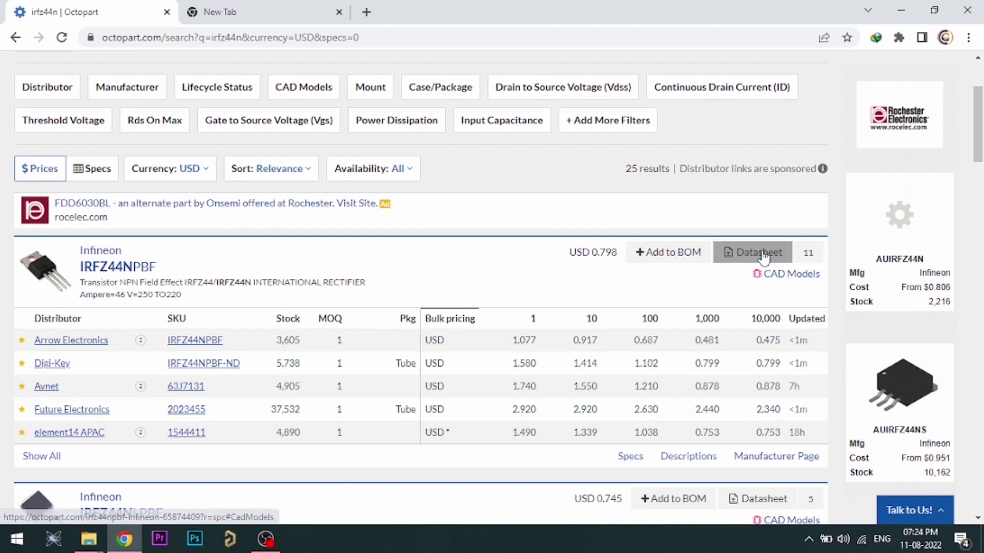
click(763, 254)
scroll(492, 308, down, 10)
scroll(492, 307, down, 5)
key(ctrl+shift+Tab)
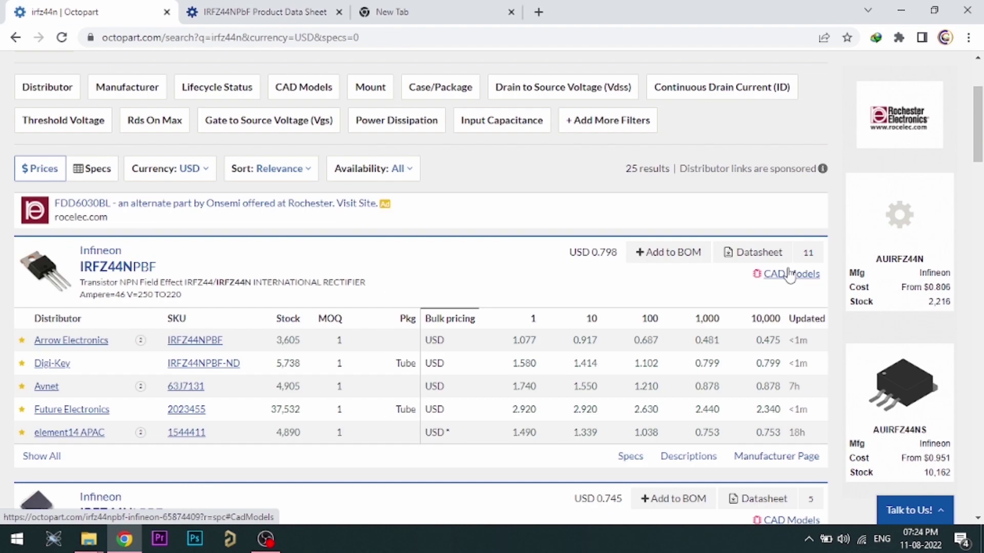
click(790, 275)
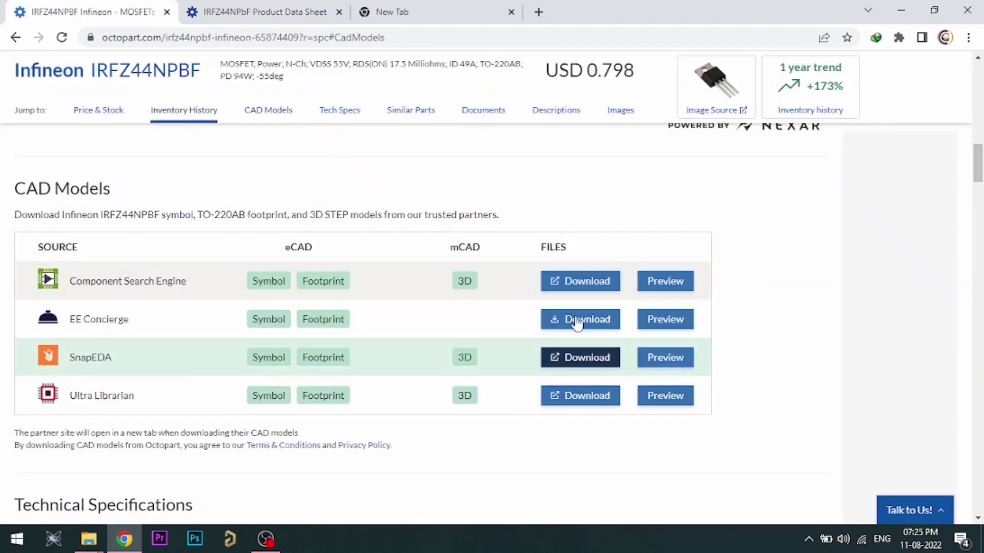